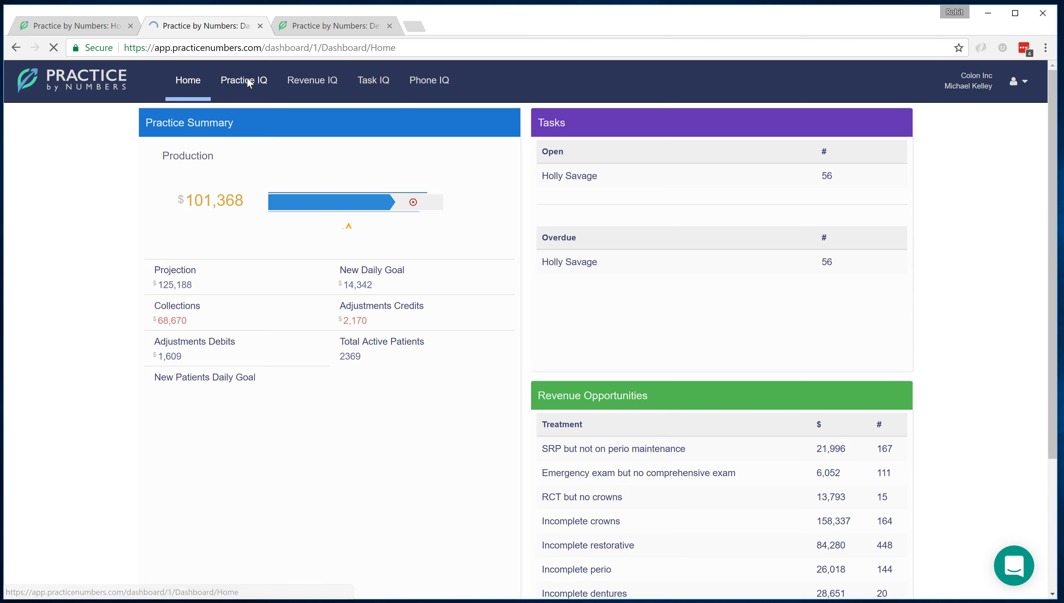
# Step: Open the All KPIs list of the practice dashboard and look through its first page of entries
pyautogui.scroll(-3, 175, 397)
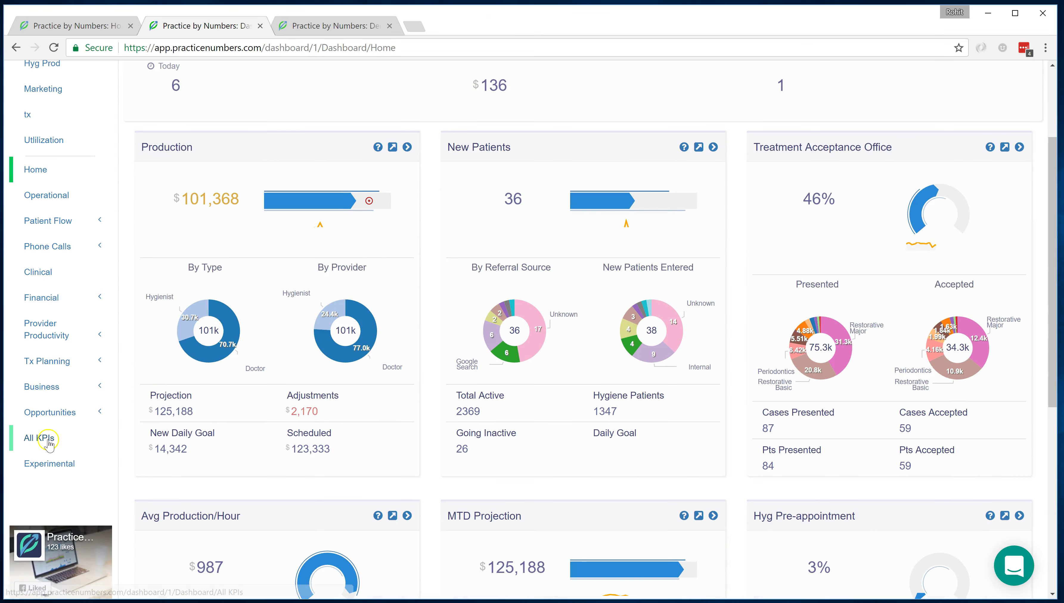
pyautogui.click(50, 439)
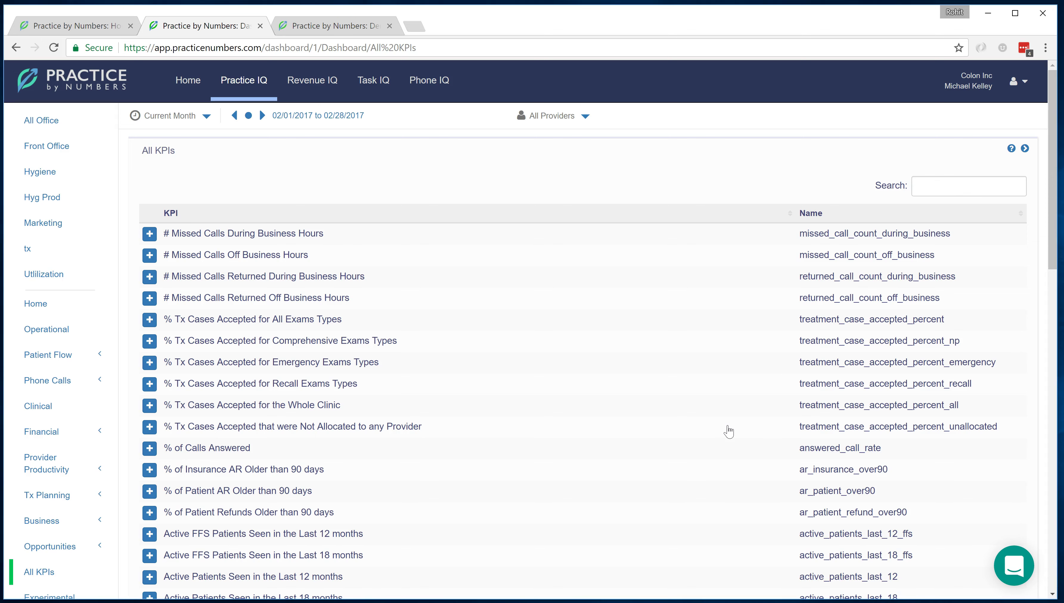
pyautogui.scroll(-15, 725, 431)
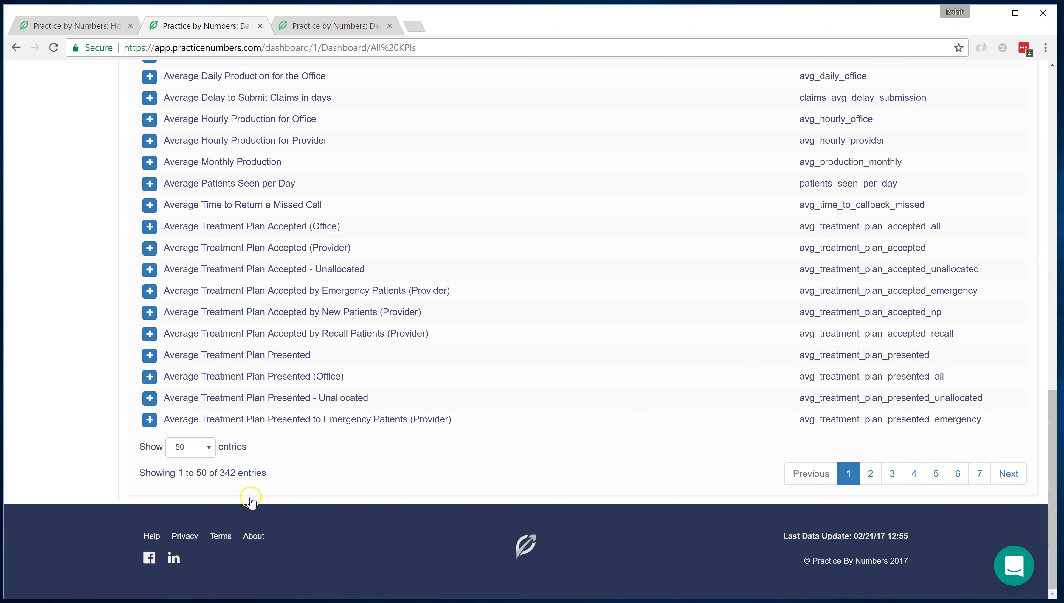
pyautogui.scroll(15, 593, 471)
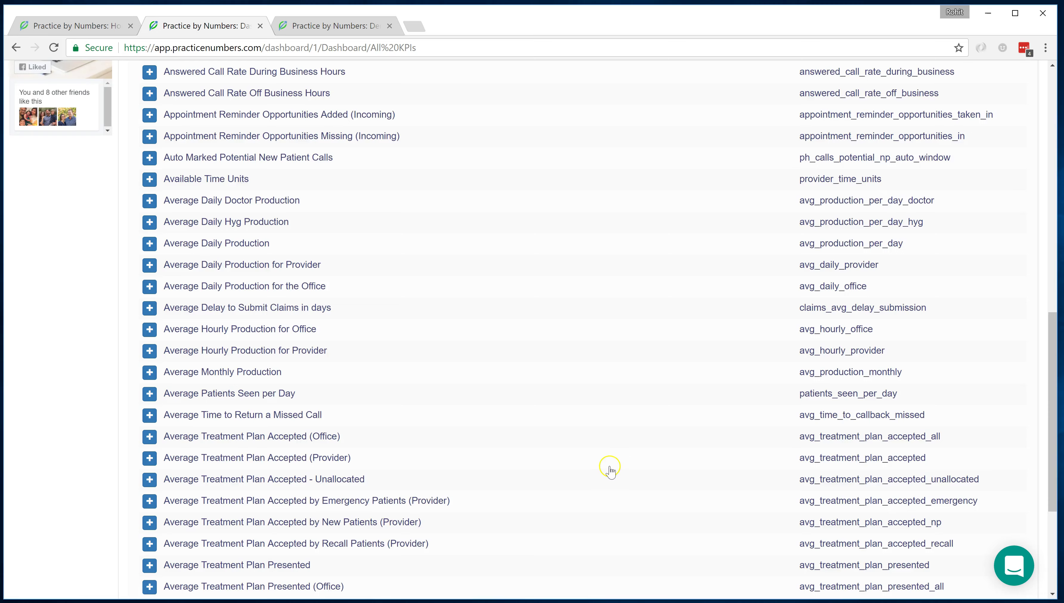
pyautogui.scroll(1, 623, 463)
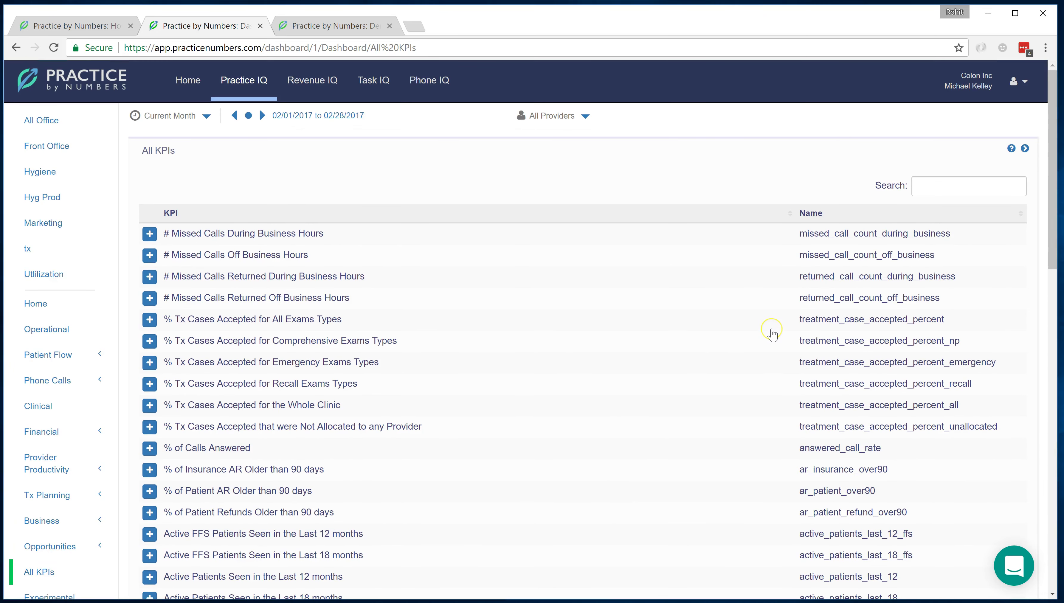
# Step: Filter the KPI list by the search term "serv"
pyautogui.click(940, 192)
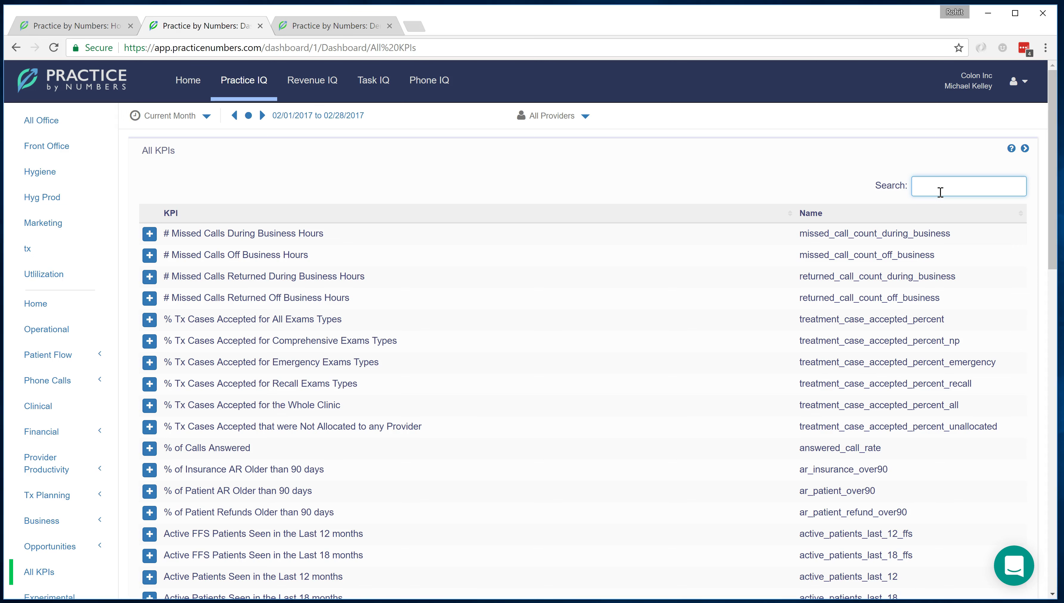
pyautogui.write('serv')
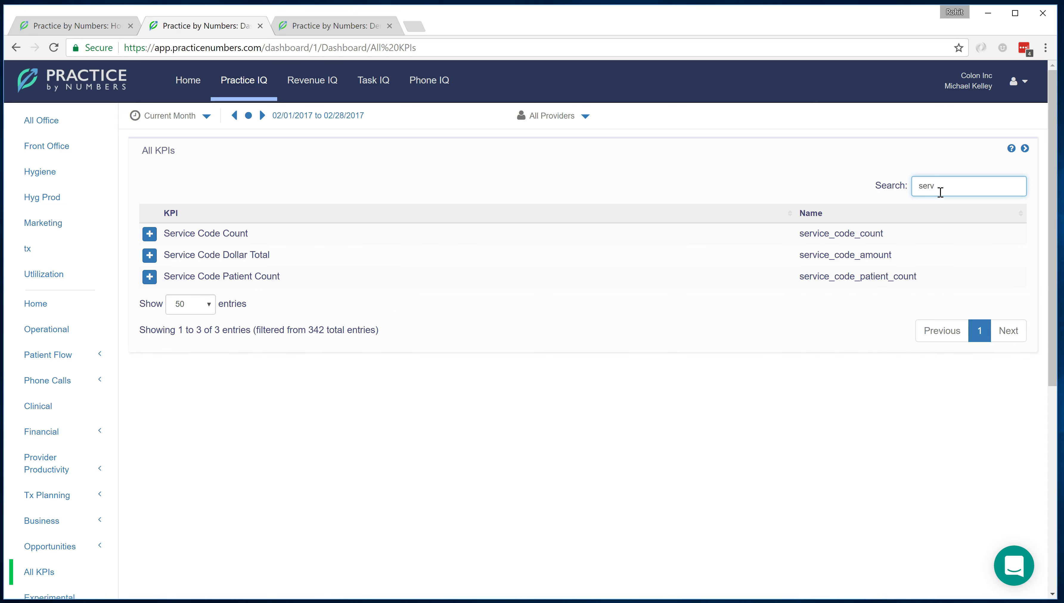
pyautogui.moveTo(875, 191); pyautogui.dragTo(973, 184)
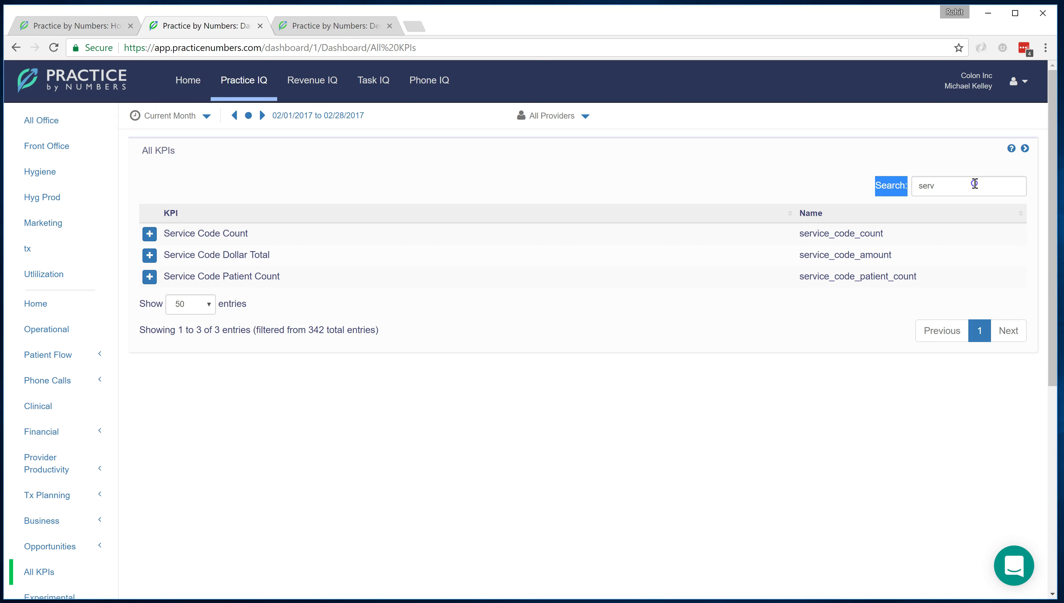
pyautogui.click(970, 184)
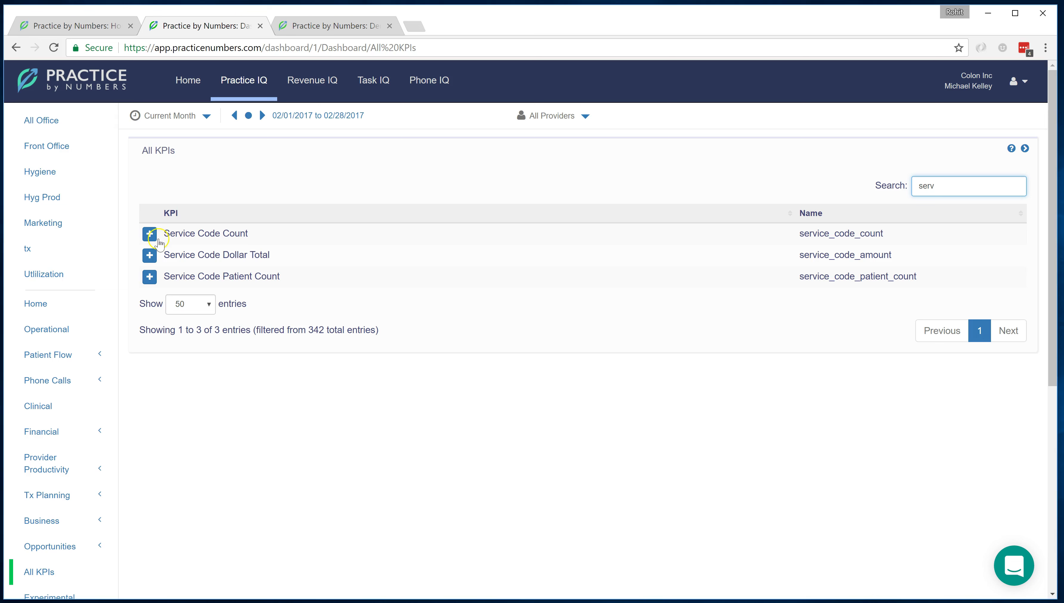
# Step: Start adding the Service Code Count KPI and assign it to a new dashboard named Custom
pyautogui.click(150, 235)
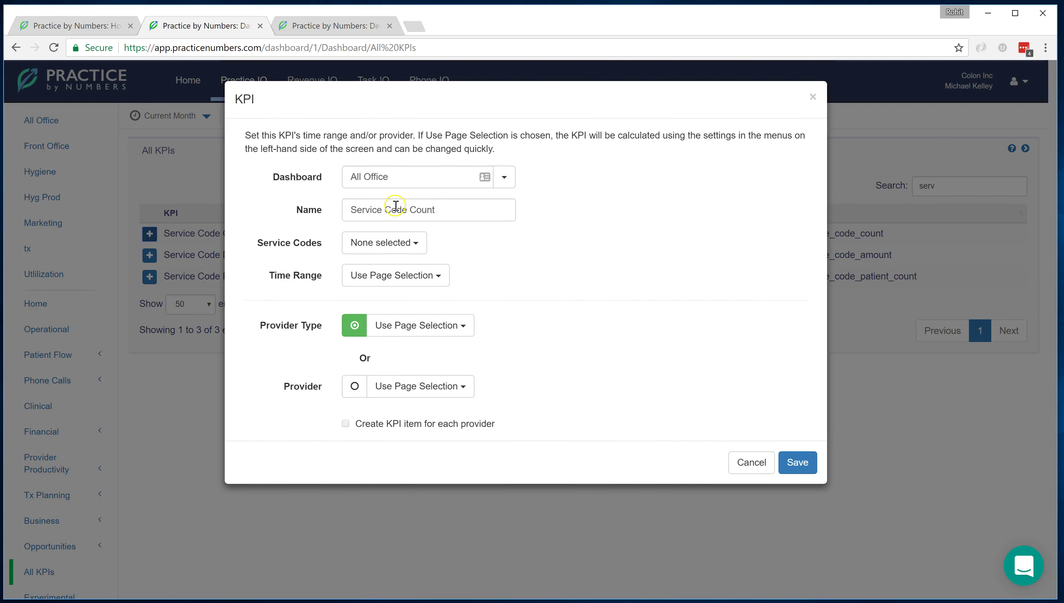
pyautogui.click(503, 178)
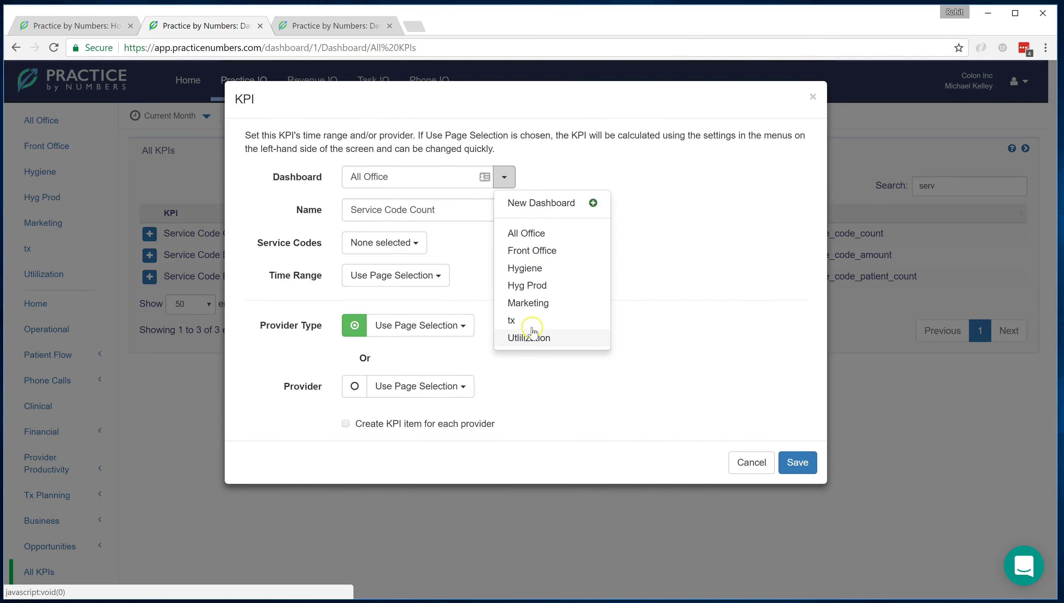
pyautogui.click(534, 204)
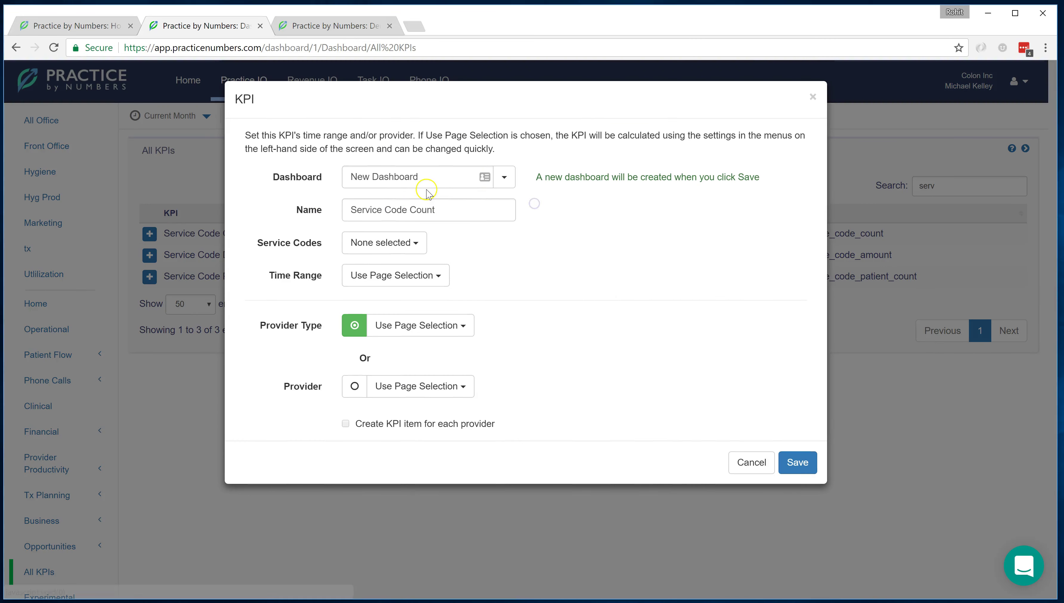
pyautogui.click(443, 179)
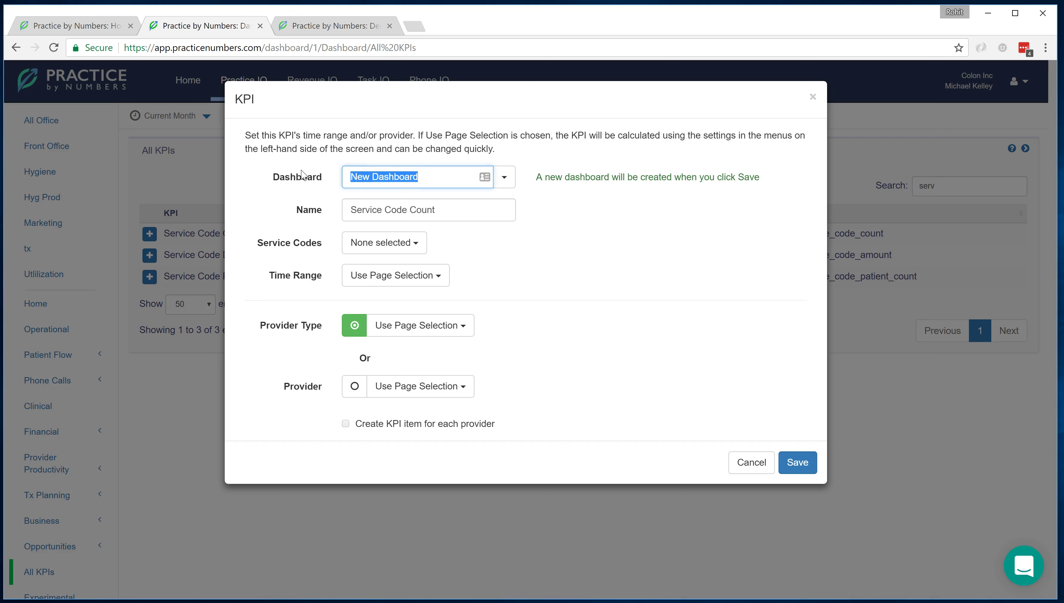
pyautogui.write('Custom')
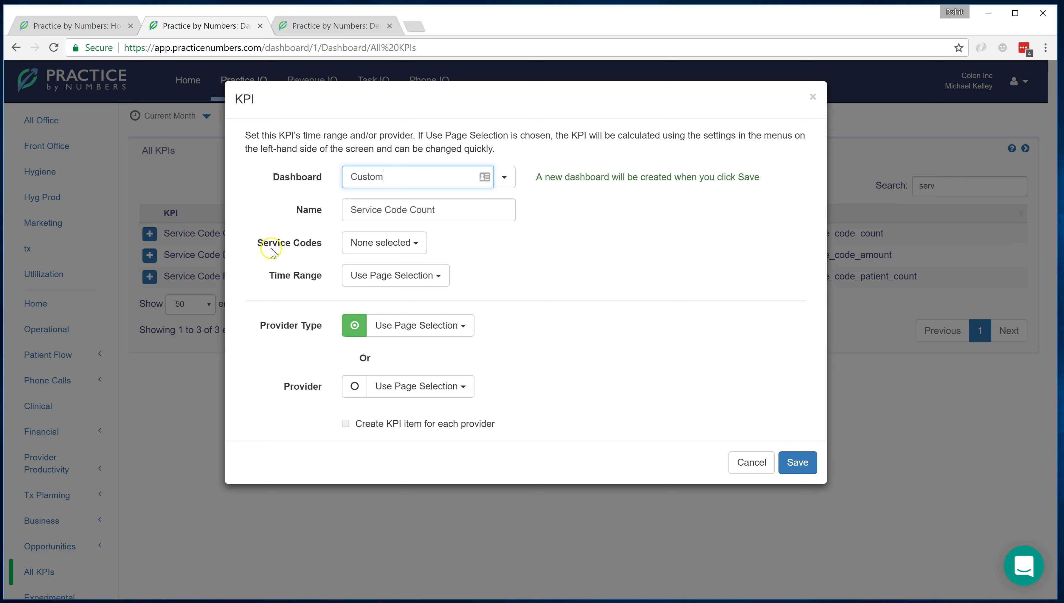
pyautogui.click(412, 240)
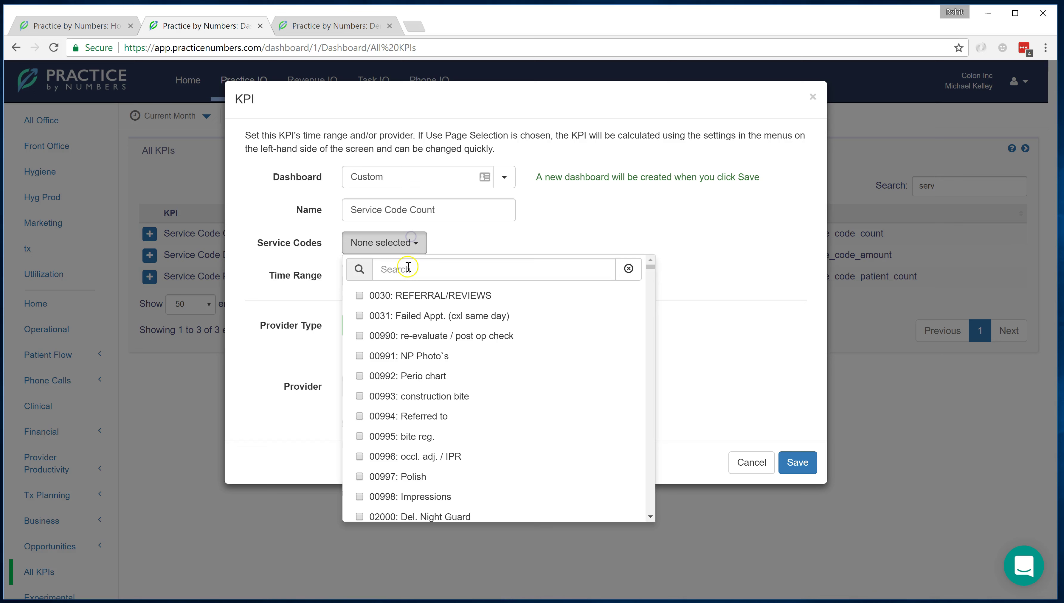
pyautogui.click(408, 267)
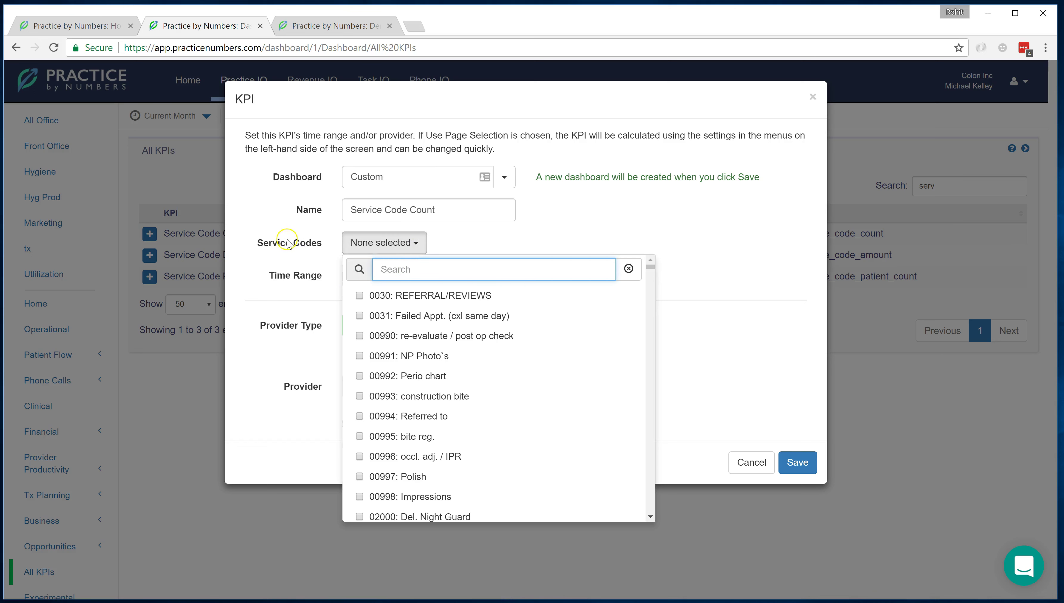
pyautogui.click(322, 245)
pyautogui.moveTo(275, 249); pyautogui.dragTo(349, 246)
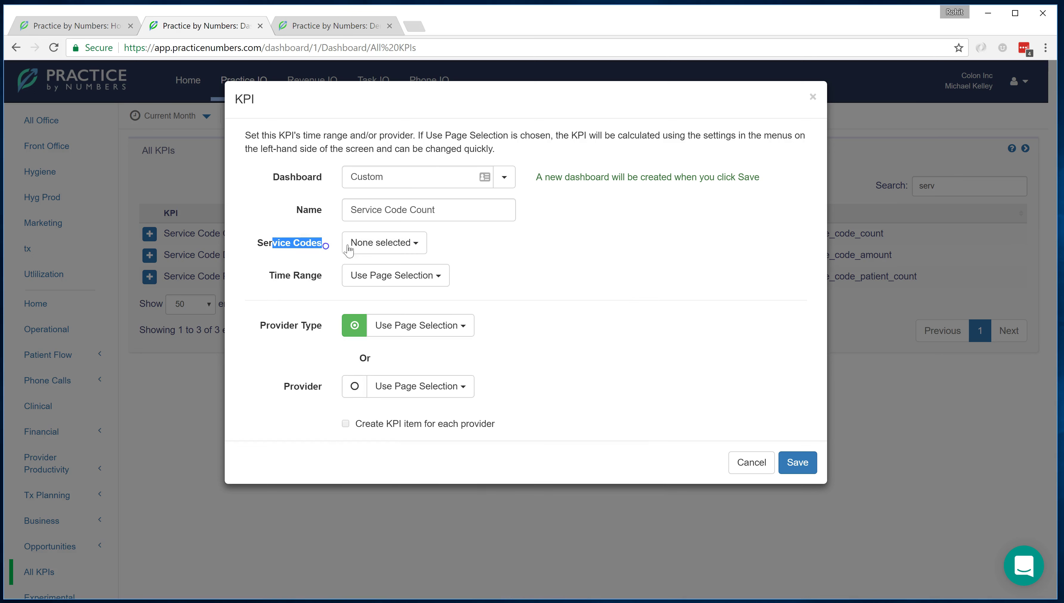
# Step: Search the service codes for "fluor" and select D1201, D1203, D1204, D1205, D1206 and D1208 for the KPI
pyautogui.click(371, 243)
pyautogui.click(411, 275)
pyautogui.write('fluor')
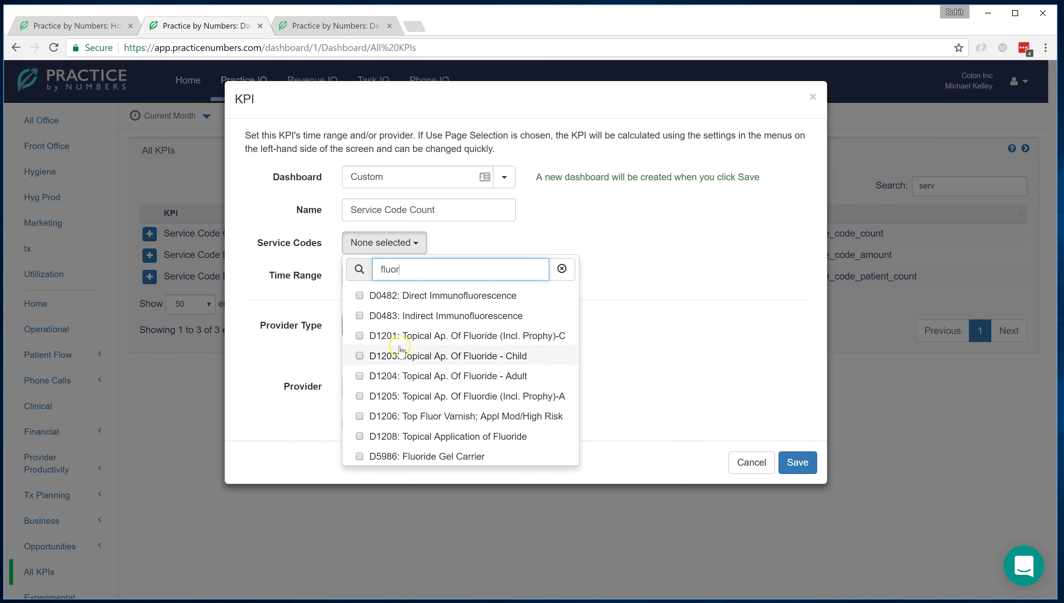
pyautogui.click(403, 337)
pyautogui.click(401, 356)
pyautogui.click(387, 375)
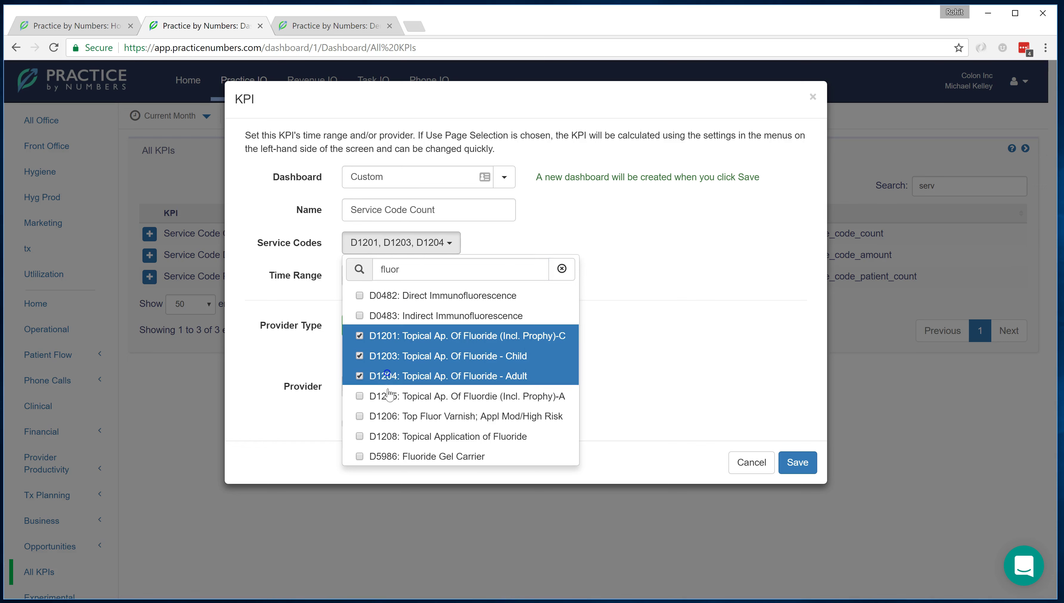
pyautogui.click(388, 395)
pyautogui.click(399, 437)
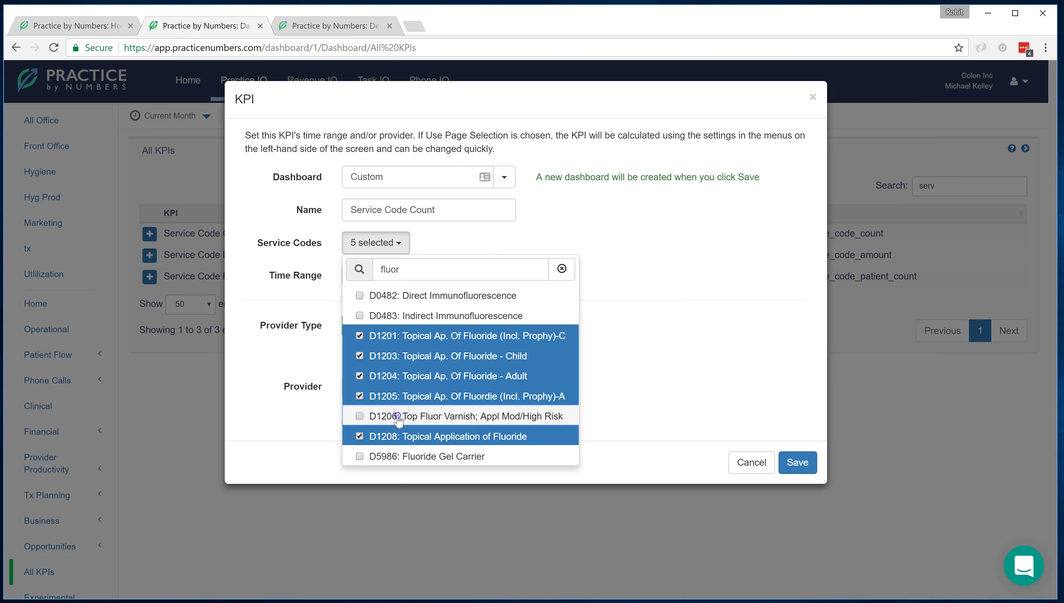
pyautogui.click(397, 418)
pyautogui.click(667, 314)
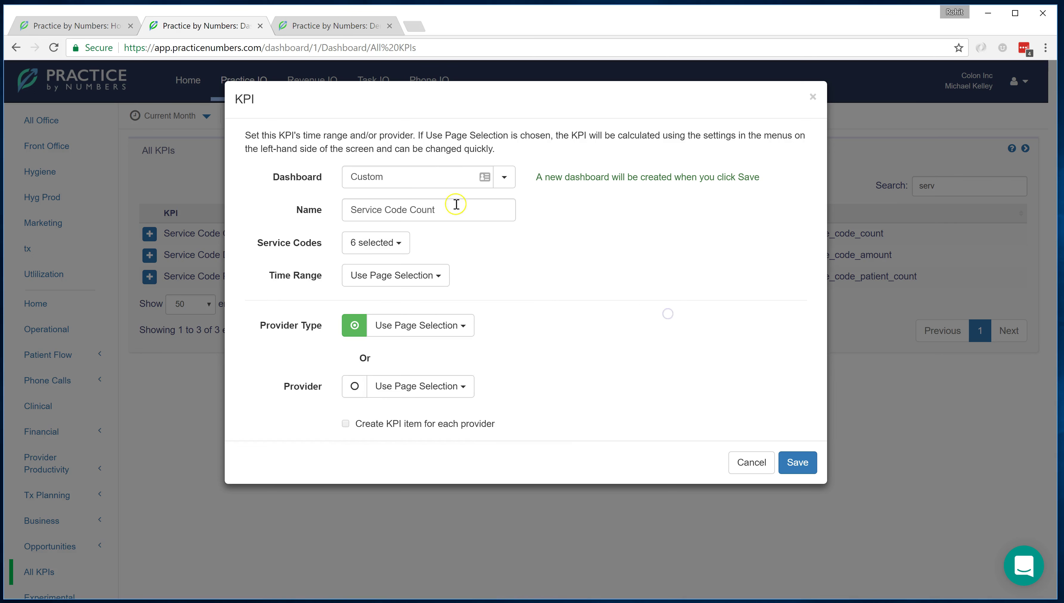
# Step: Rename the KPI as Fluorides
pyautogui.moveTo(458, 210); pyautogui.dragTo(257, 192)
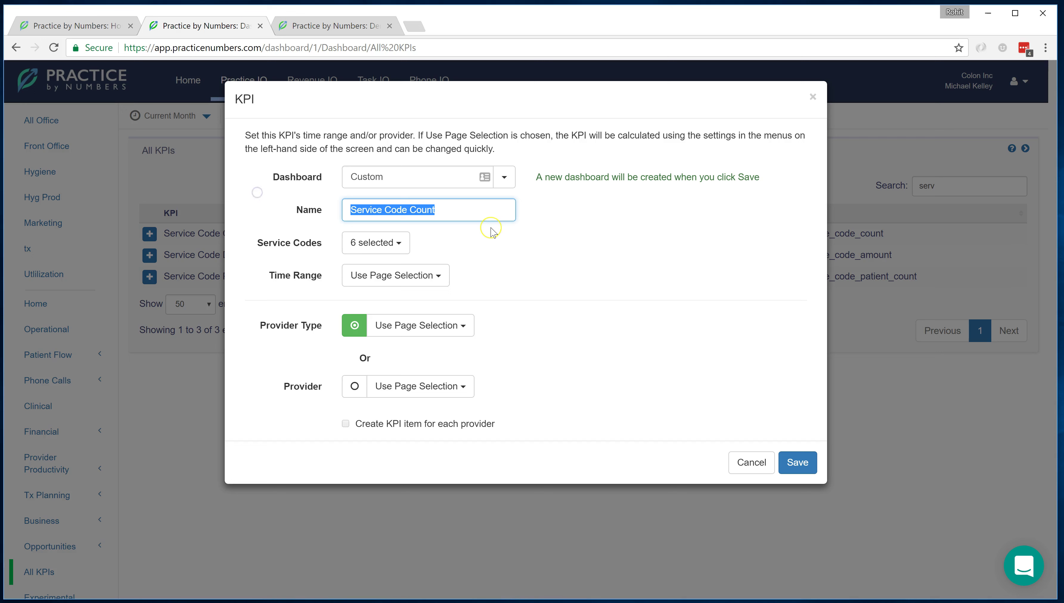
pyautogui.write('Fluorides')
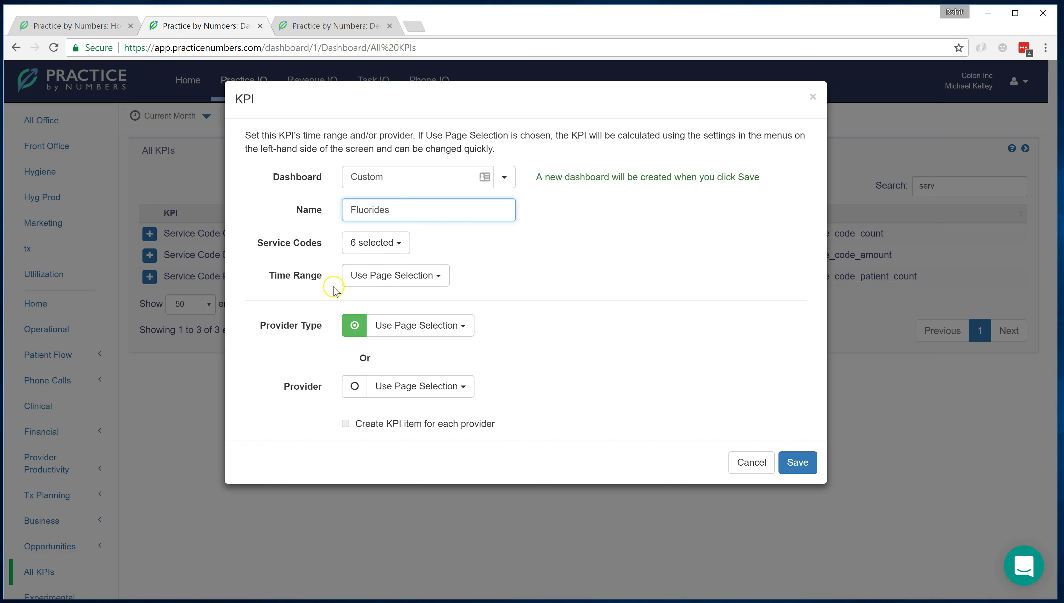
pyautogui.moveTo(271, 276); pyautogui.dragTo(315, 278)
pyautogui.click(316, 279)
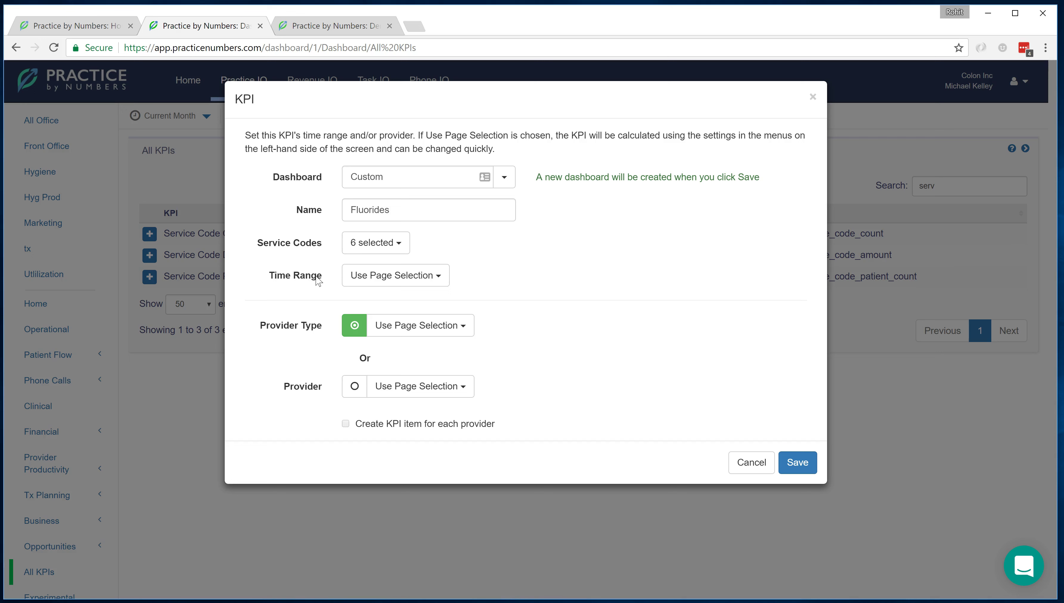
pyautogui.click(295, 286)
pyautogui.click(379, 329)
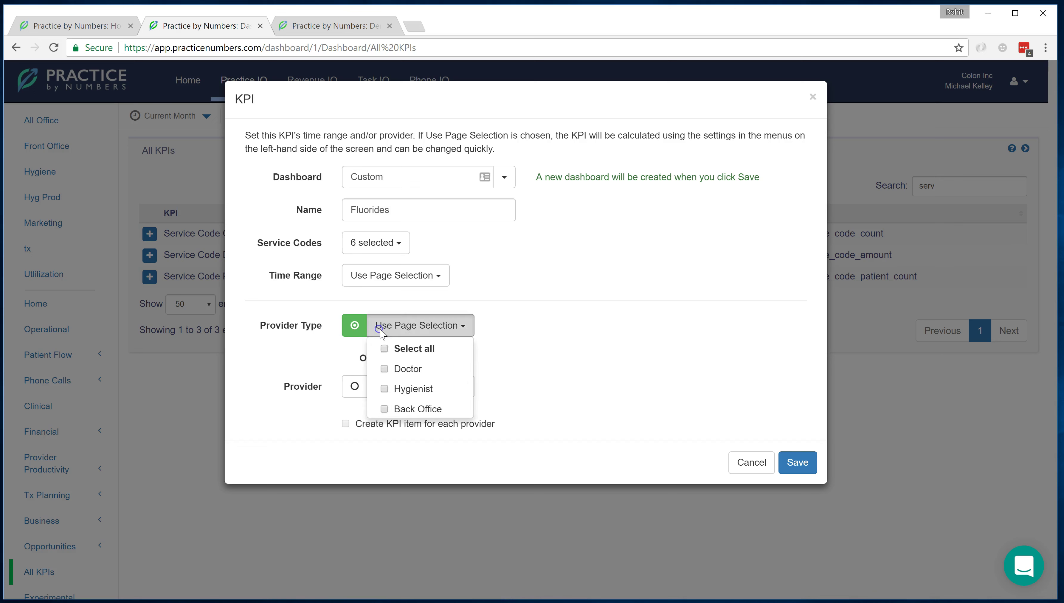
pyautogui.click(406, 389)
pyautogui.click(406, 390)
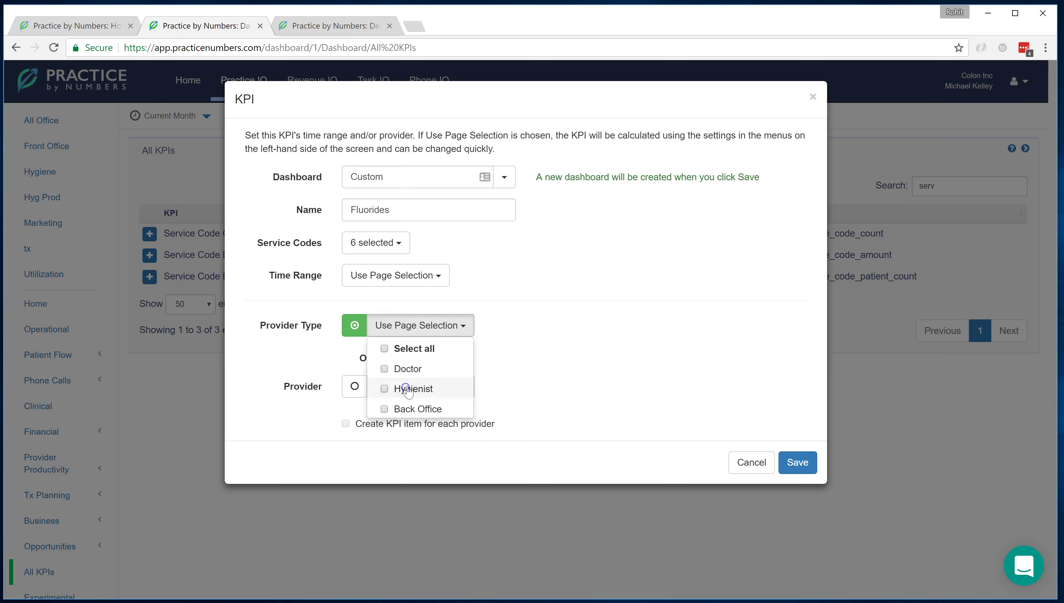
pyautogui.click(275, 385)
pyautogui.click(397, 391)
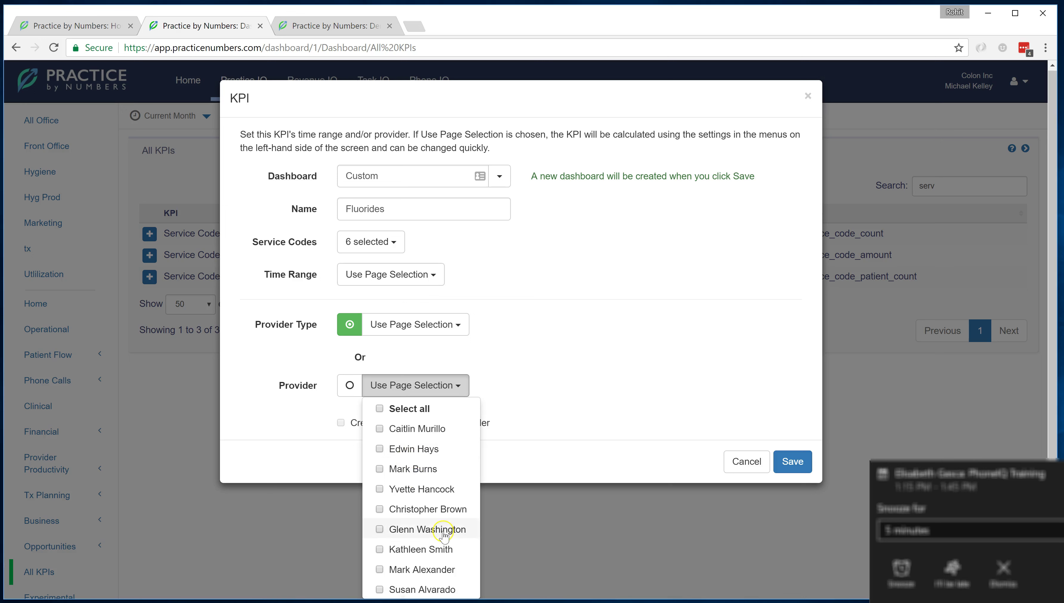
pyautogui.click(284, 348)
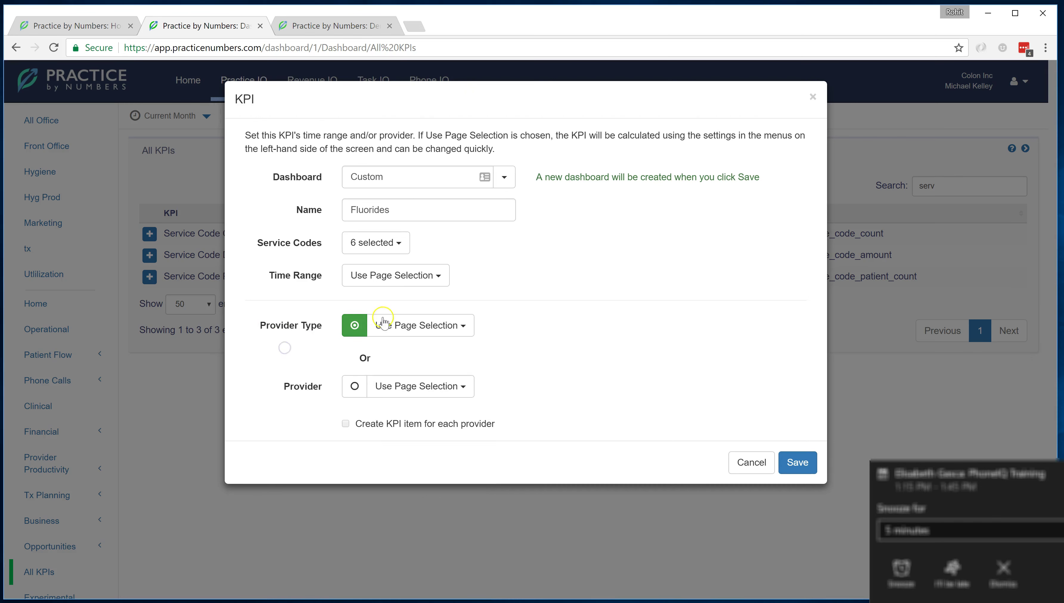
# Step: Restrict the KPI's provider type to Hygienist
pyautogui.click(438, 326)
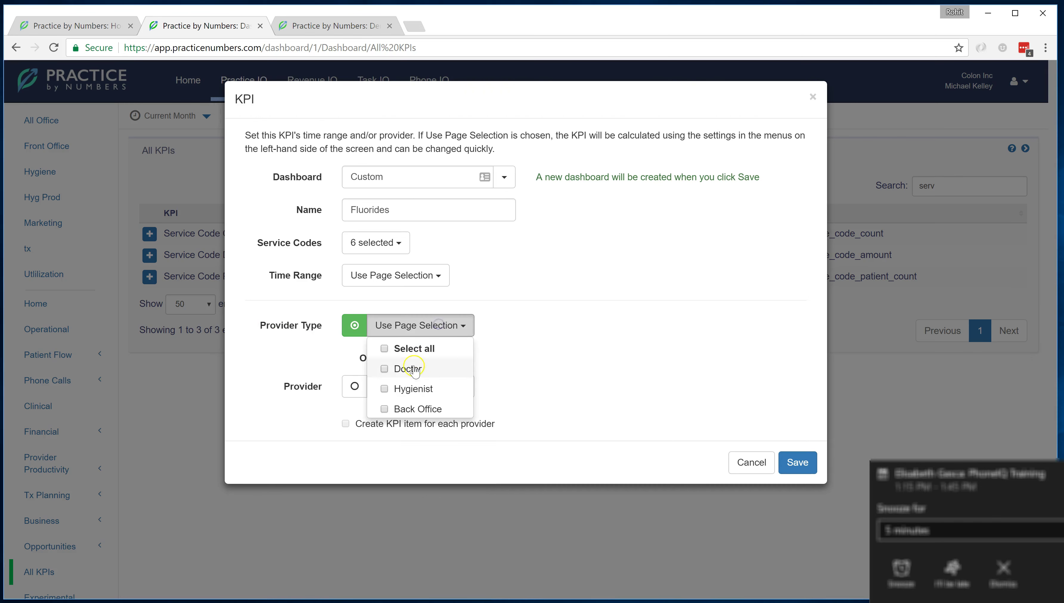
pyautogui.click(409, 392)
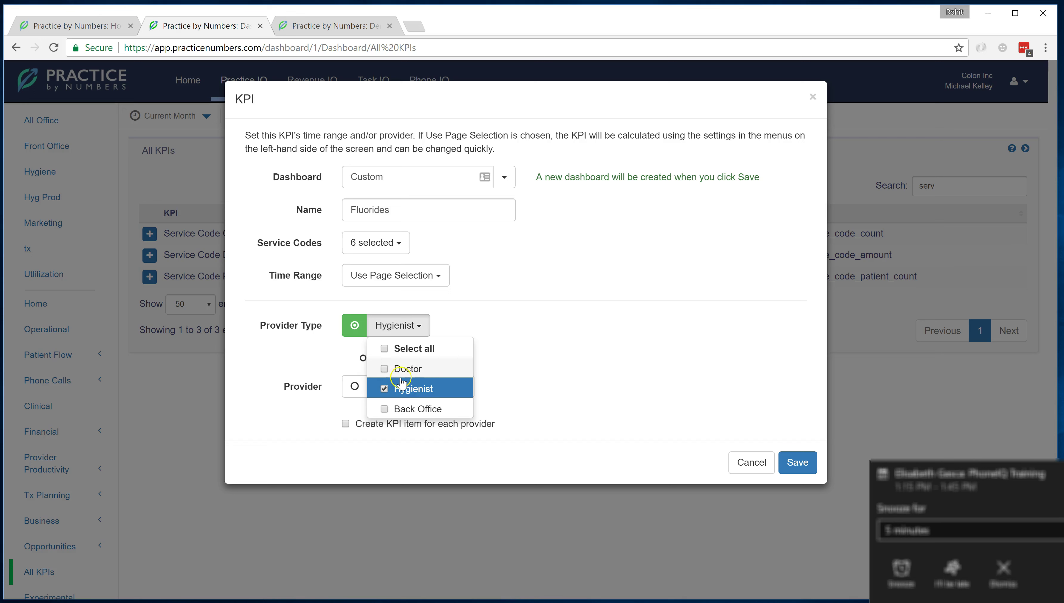
pyautogui.click(395, 391)
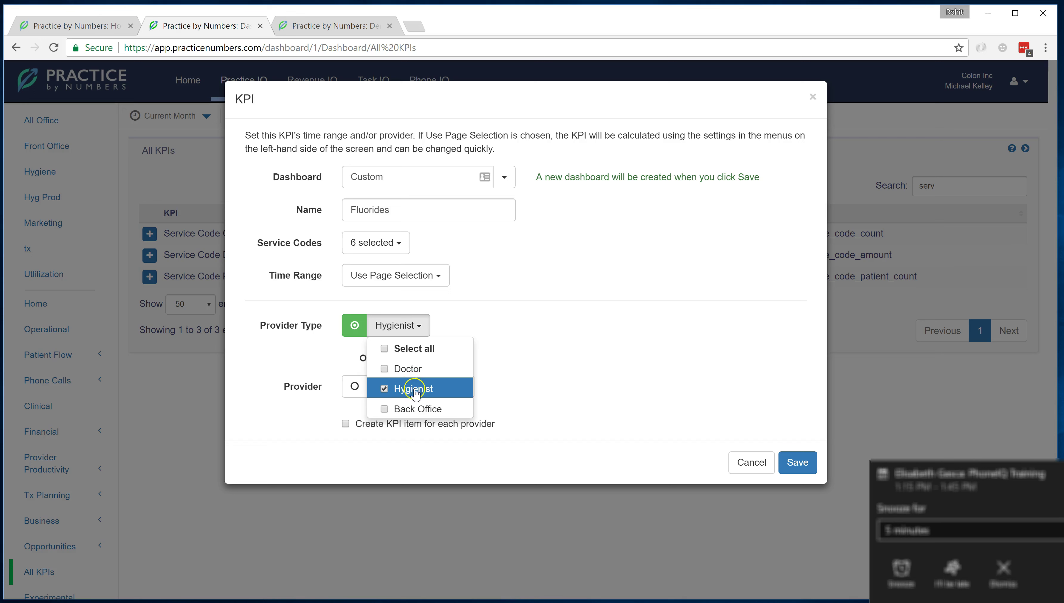
pyautogui.click(374, 459)
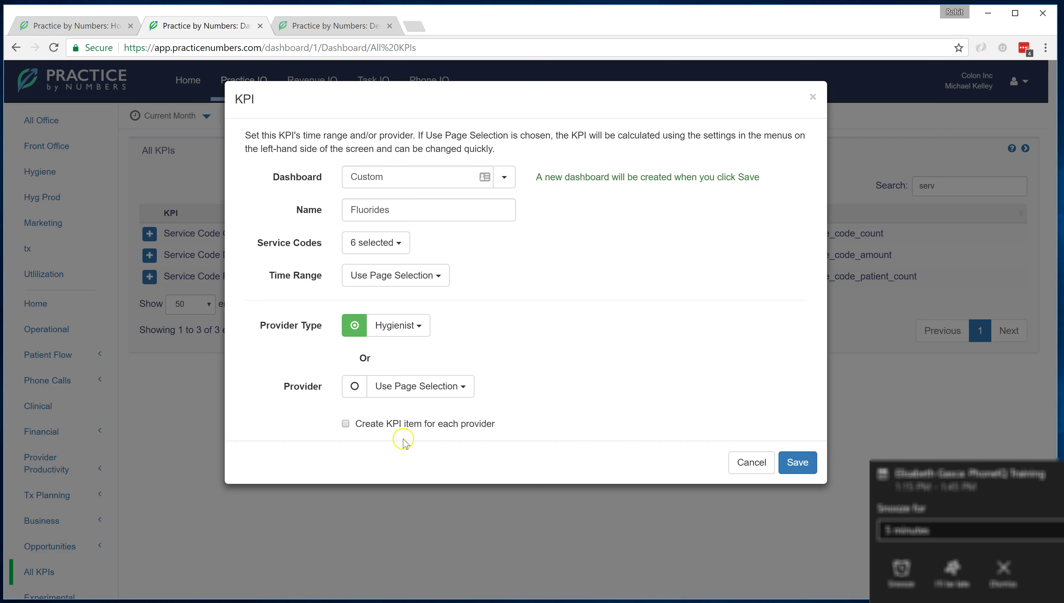
# Step: Enable creating a KPI item for each provider and save the KPI, dismissing the calendar reminder
pyautogui.click(345, 424)
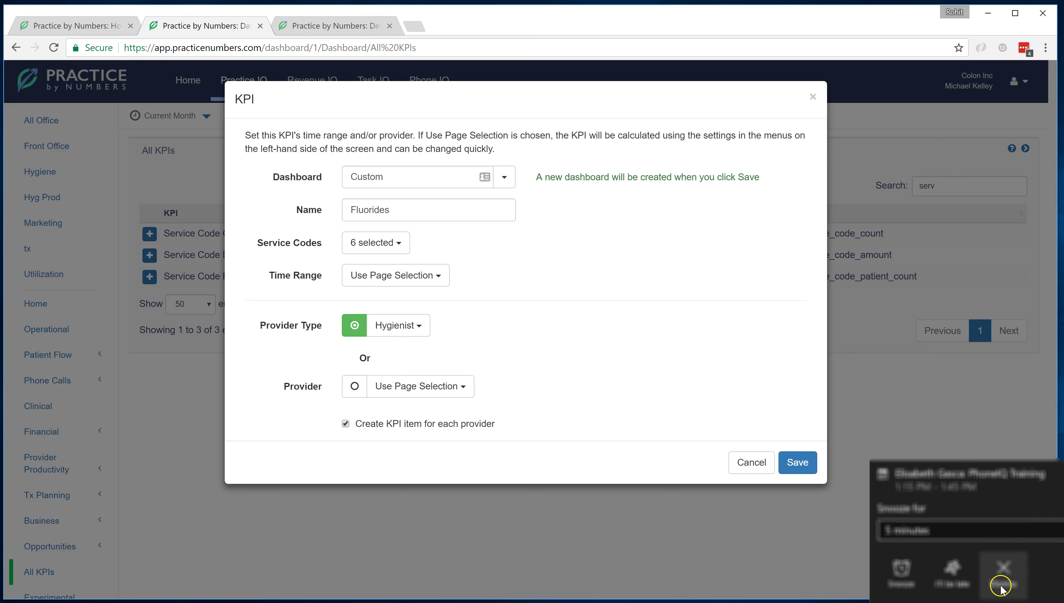
pyautogui.click(1002, 570)
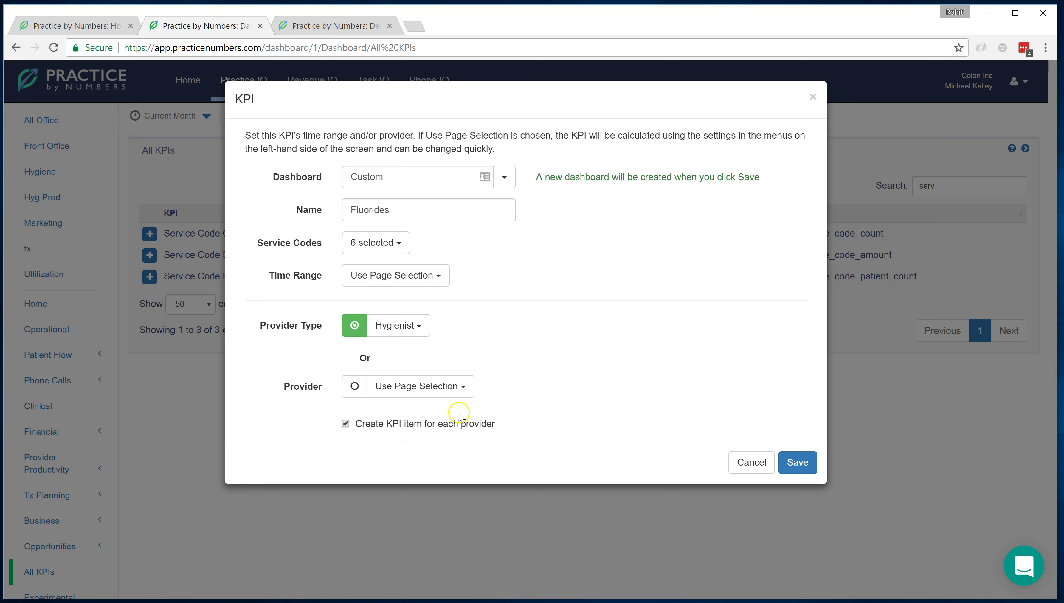
pyautogui.click(807, 462)
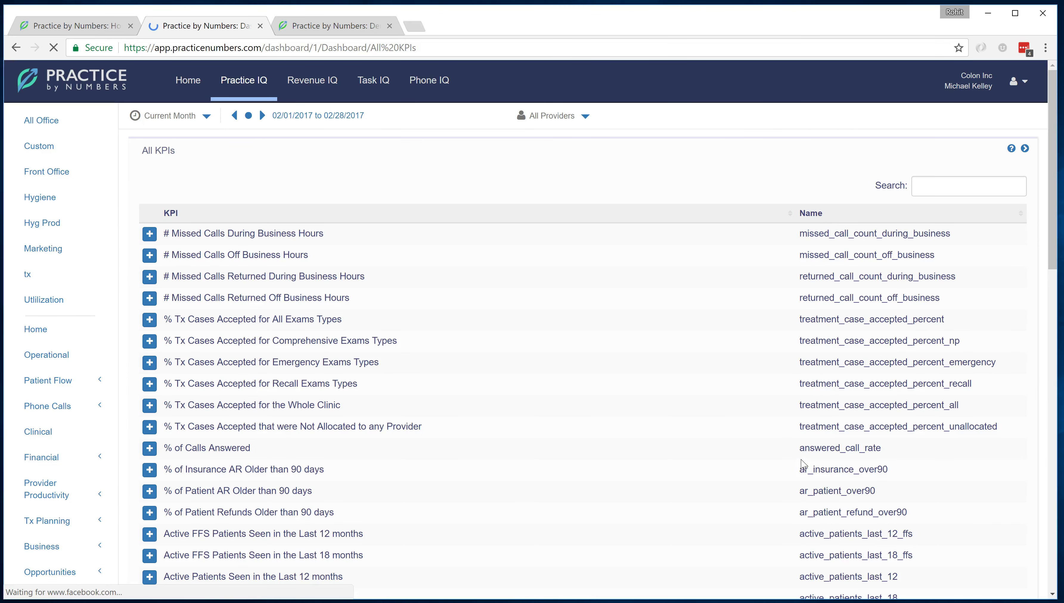
# Step: Open the Custom dashboard and move its reporting period back two months to view the December 2016 fluoride counts
pyautogui.click(28, 148)
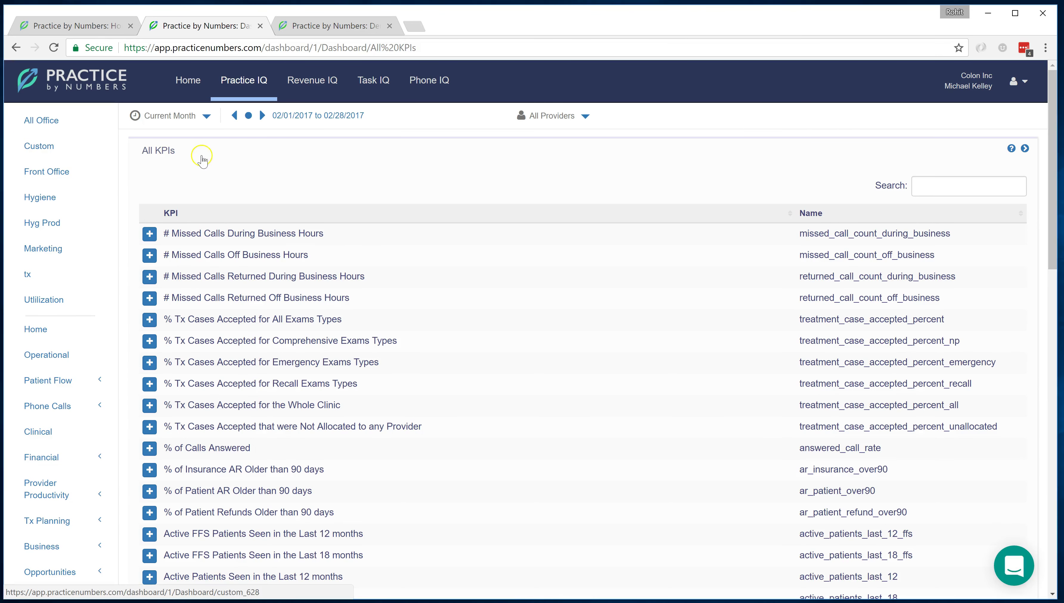
pyautogui.click(47, 148)
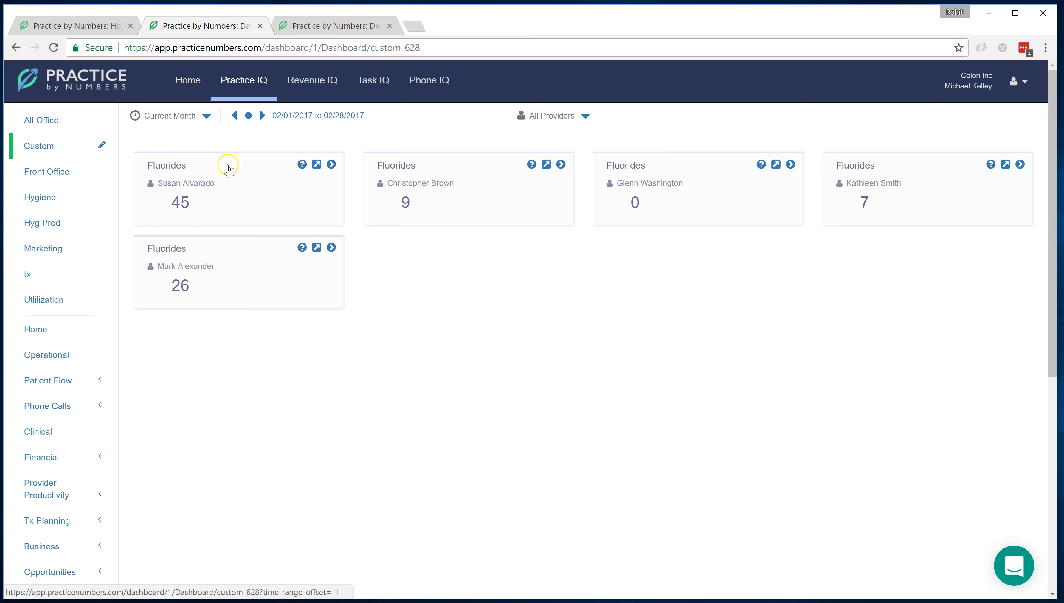
pyautogui.click(237, 116)
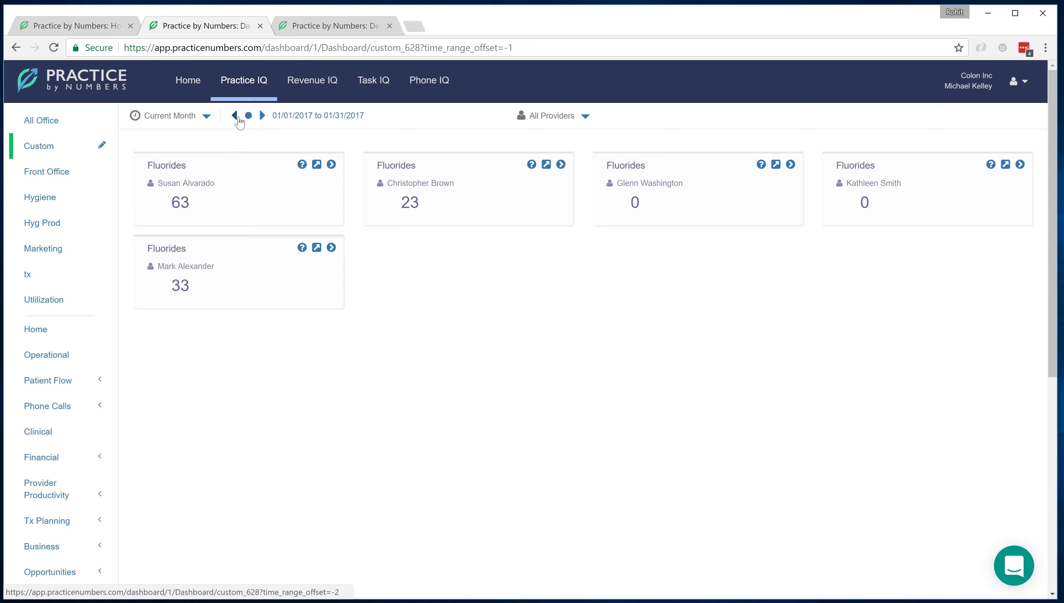
pyautogui.click(236, 117)
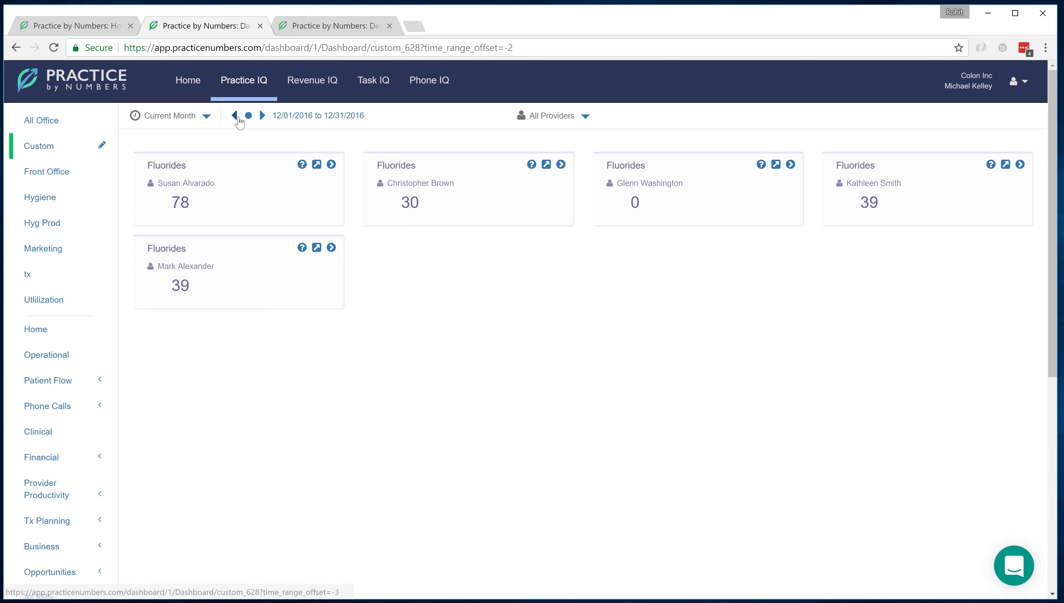
# Step: Set the Custom dashboard's time range to Last Year
pyautogui.click(194, 116)
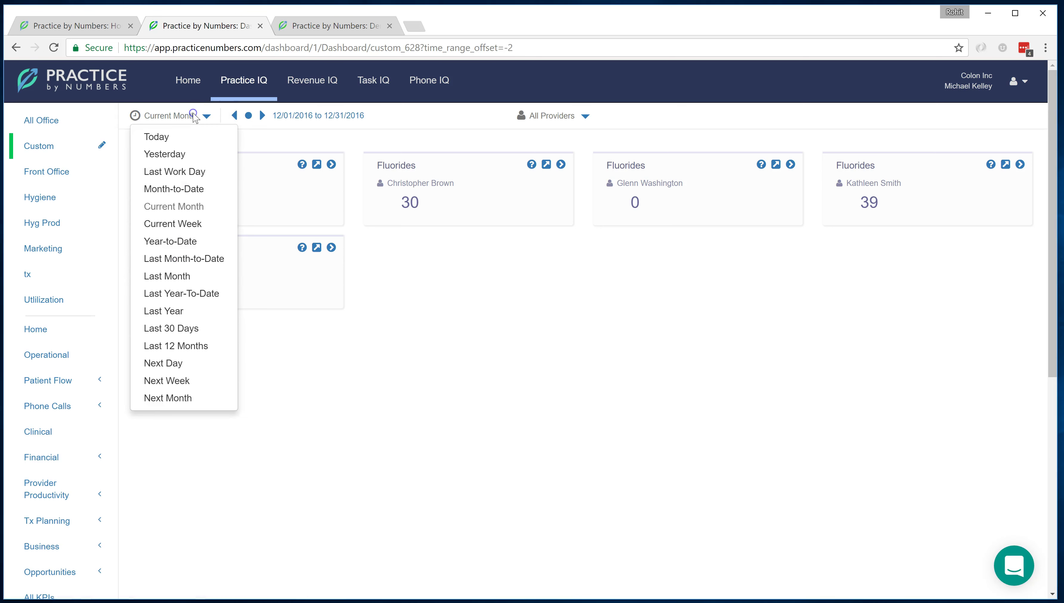
pyautogui.click(190, 310)
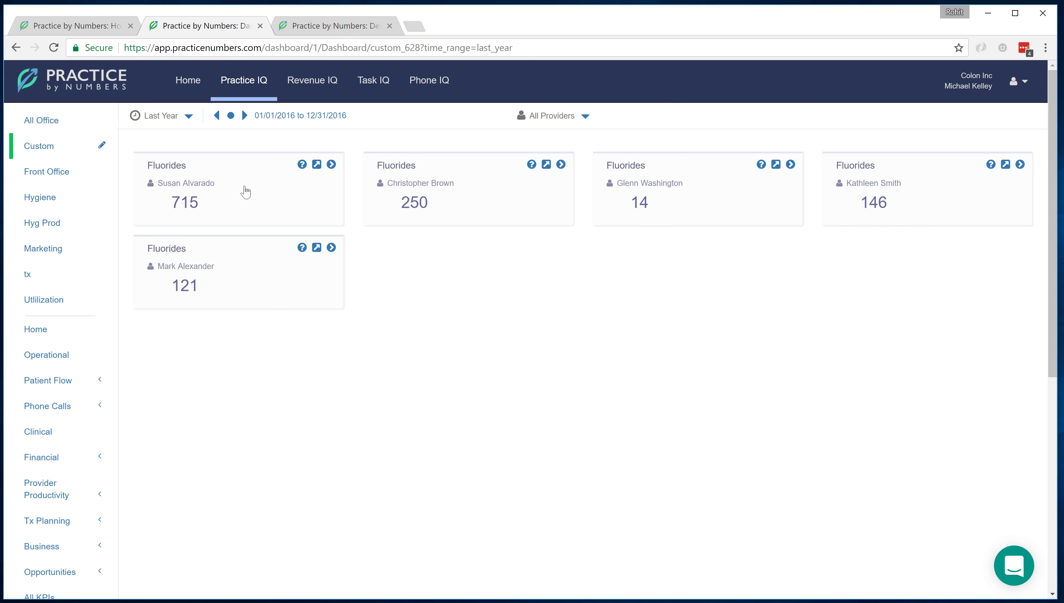
pyautogui.click(239, 224)
# Step: Search the list of all KPIs for "serv" and start adding the Service Code Count KPI
pyautogui.scroll(-3, 289, 360)
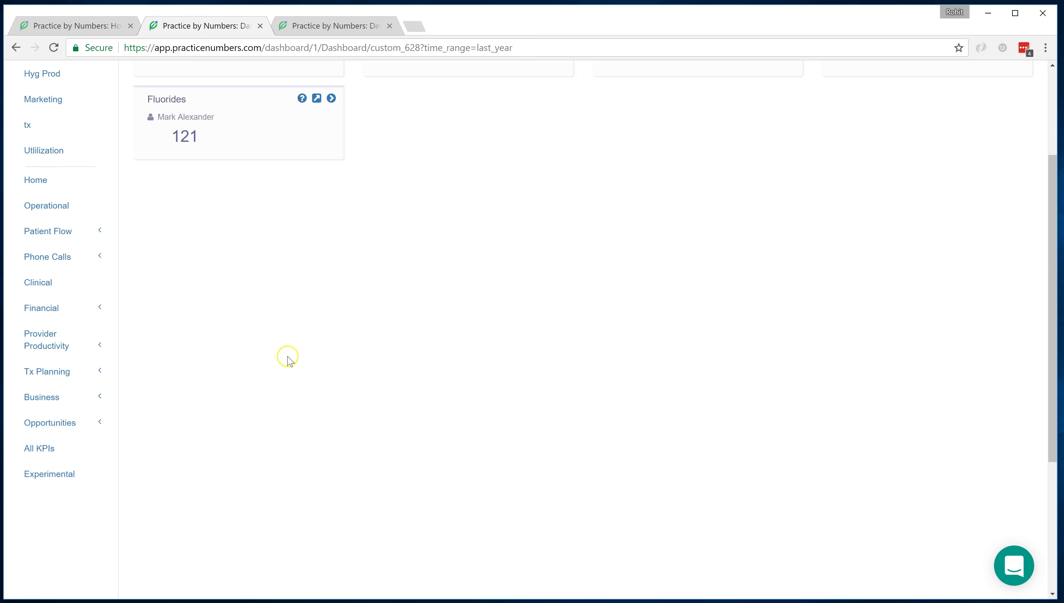
pyautogui.scroll(-1, 288, 360)
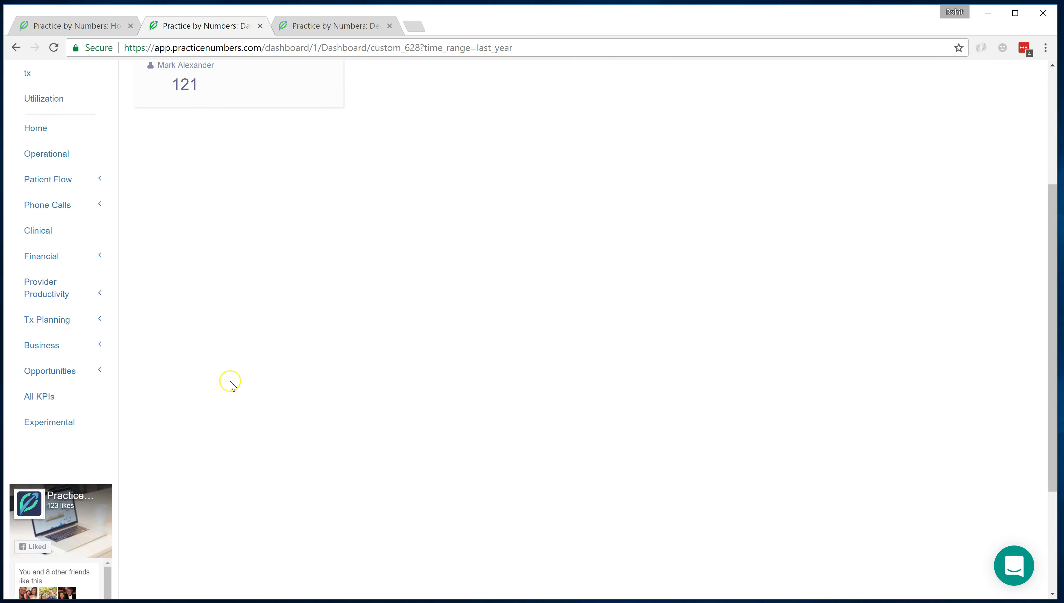
pyautogui.click(48, 401)
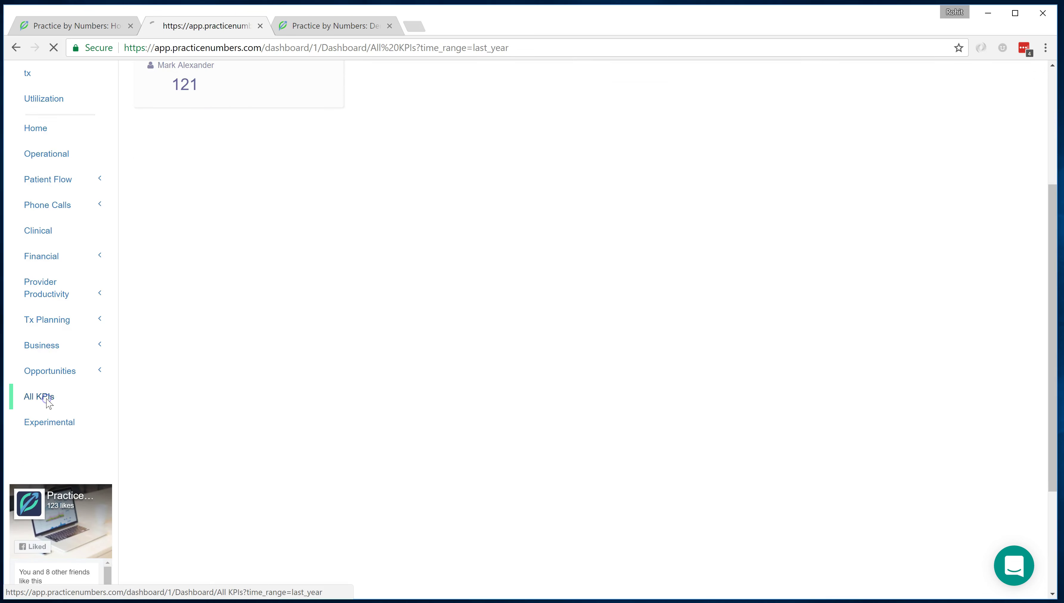
pyautogui.click(963, 186)
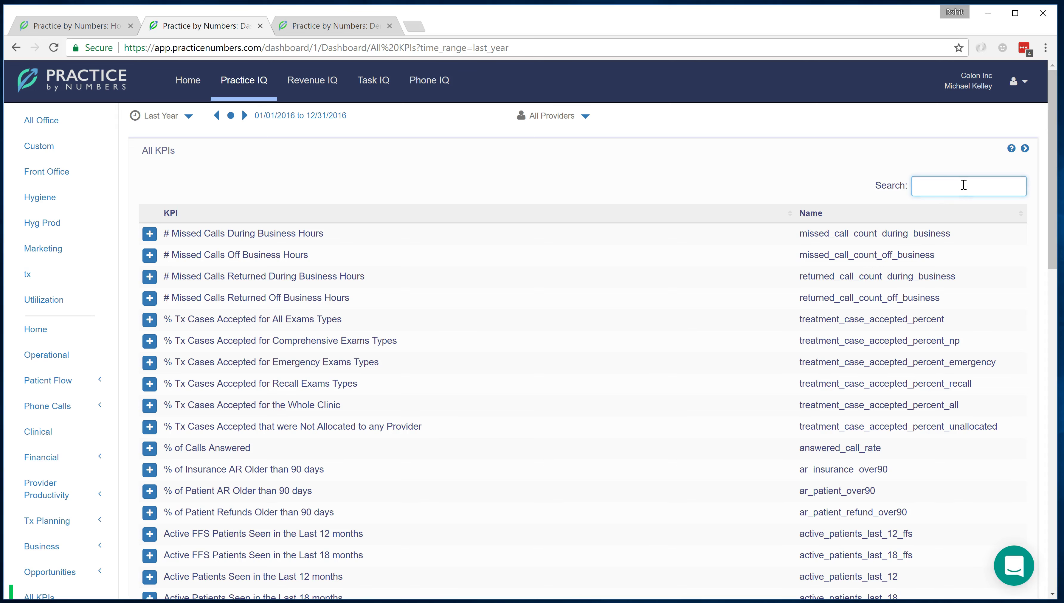
pyautogui.write('serv')
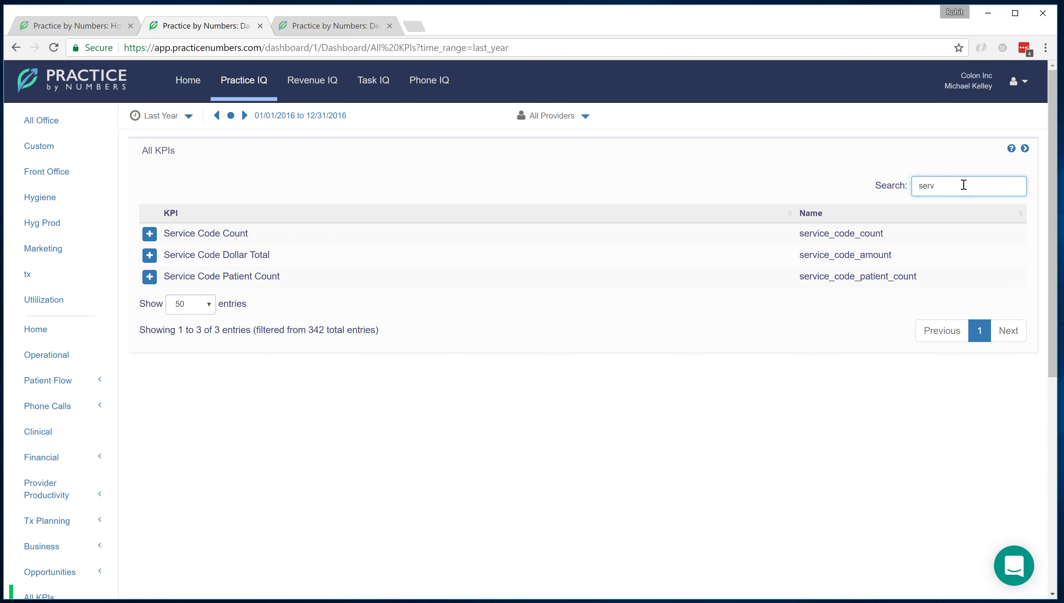
pyautogui.hotkey('ctrl', 'a')
pyautogui.click(150, 234)
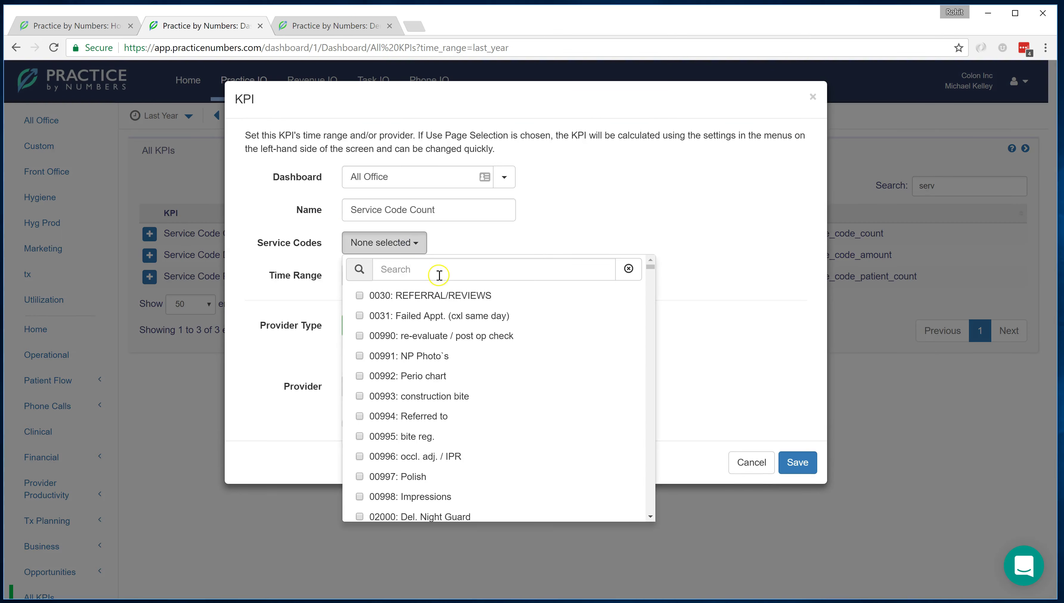
# Step: Review the service code list, the name and the provider type choices of the new KPI, leaving them unchanged
pyautogui.click(439, 274)
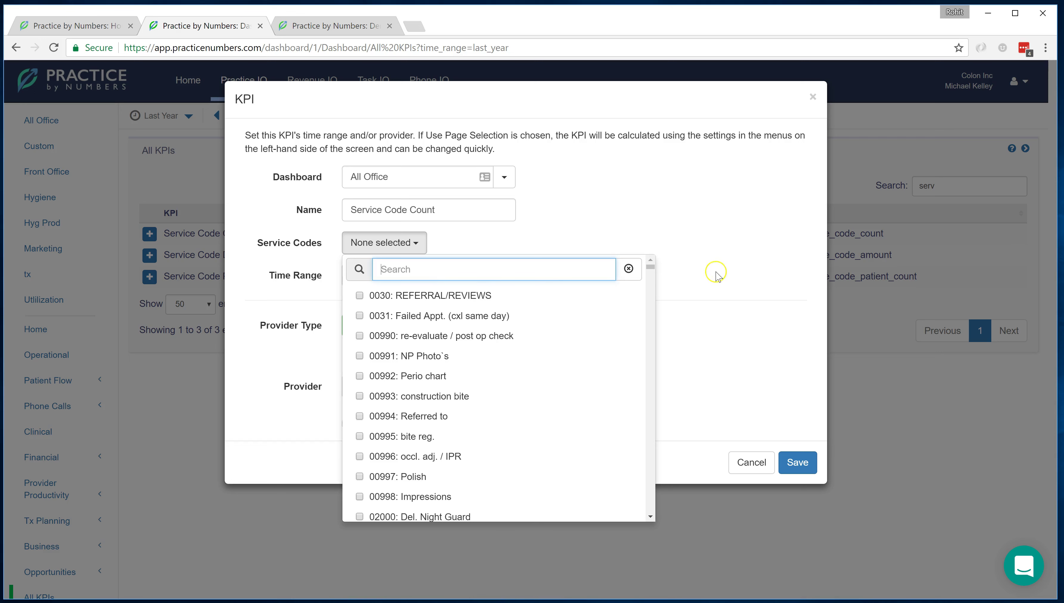
pyautogui.click(639, 274)
pyautogui.click(306, 246)
pyautogui.tripleClick(470, 214)
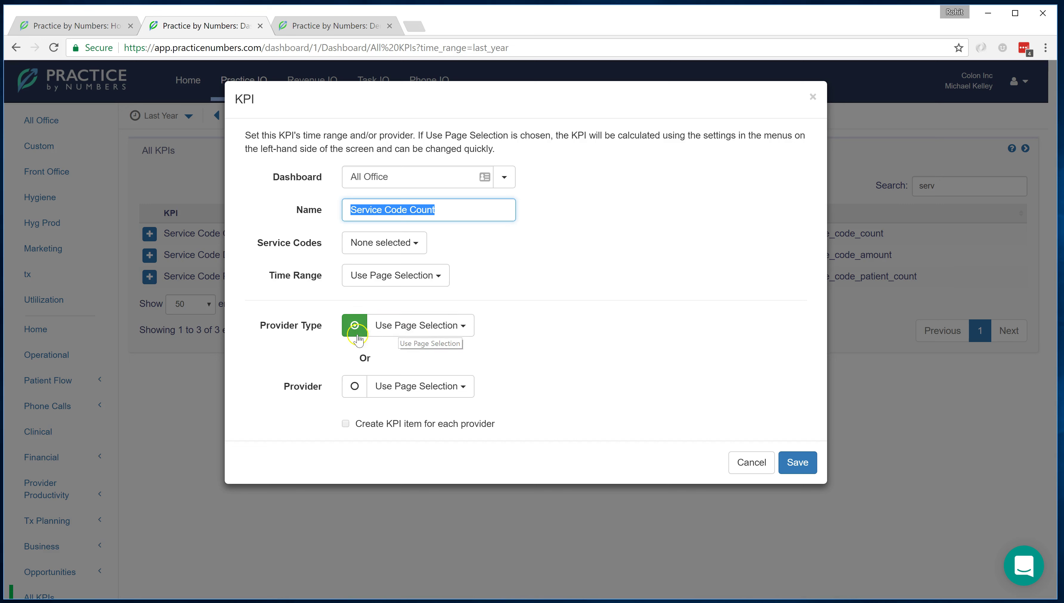
pyautogui.click(403, 331)
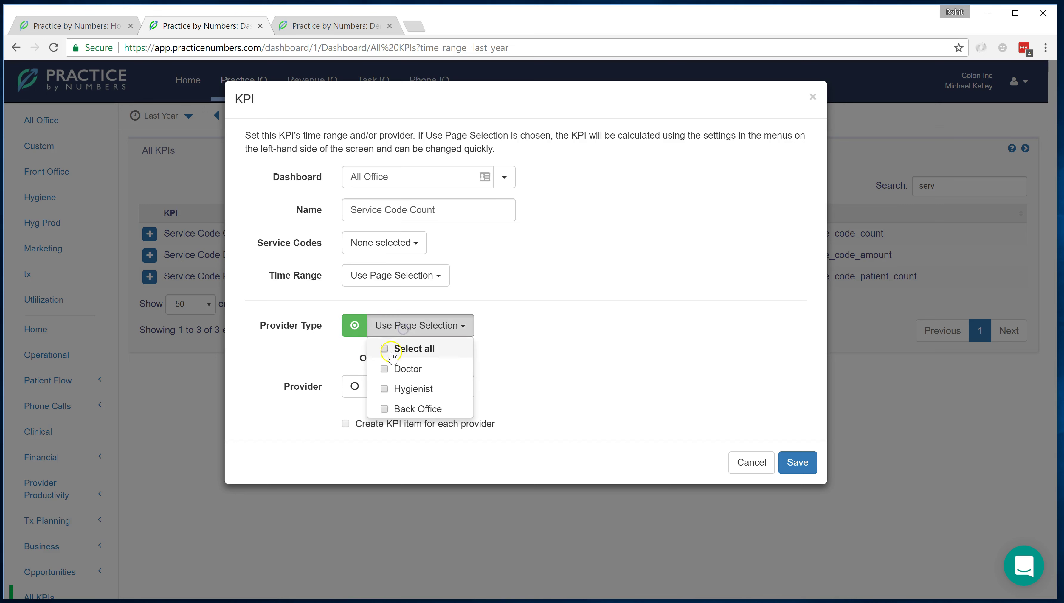
pyautogui.click(401, 450)
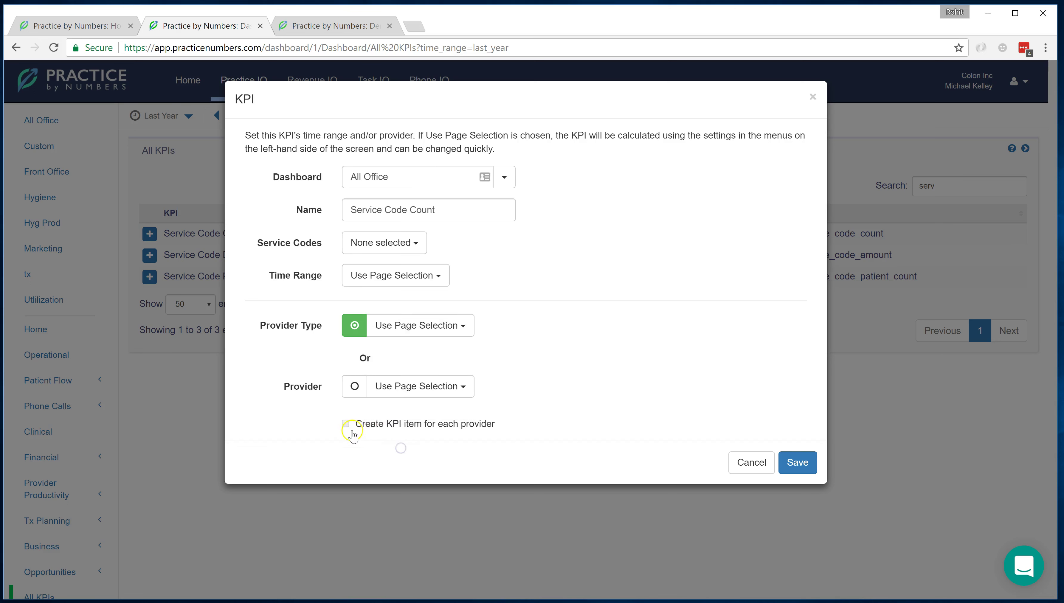